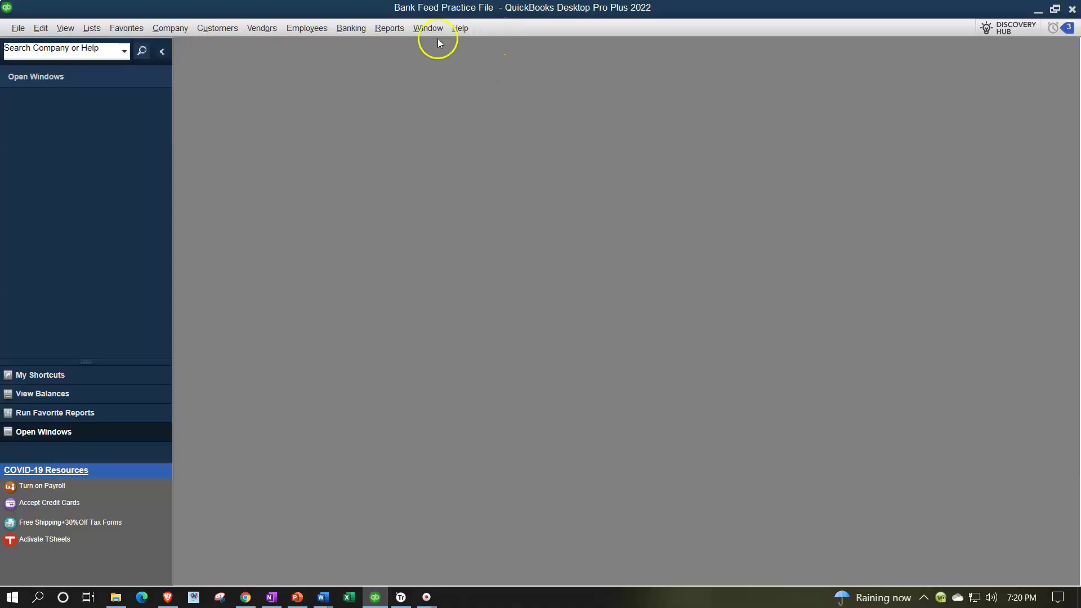
# - Open the company Home page from the Company menu and maximize it to fill the workspace
pyautogui.click(64, 28)
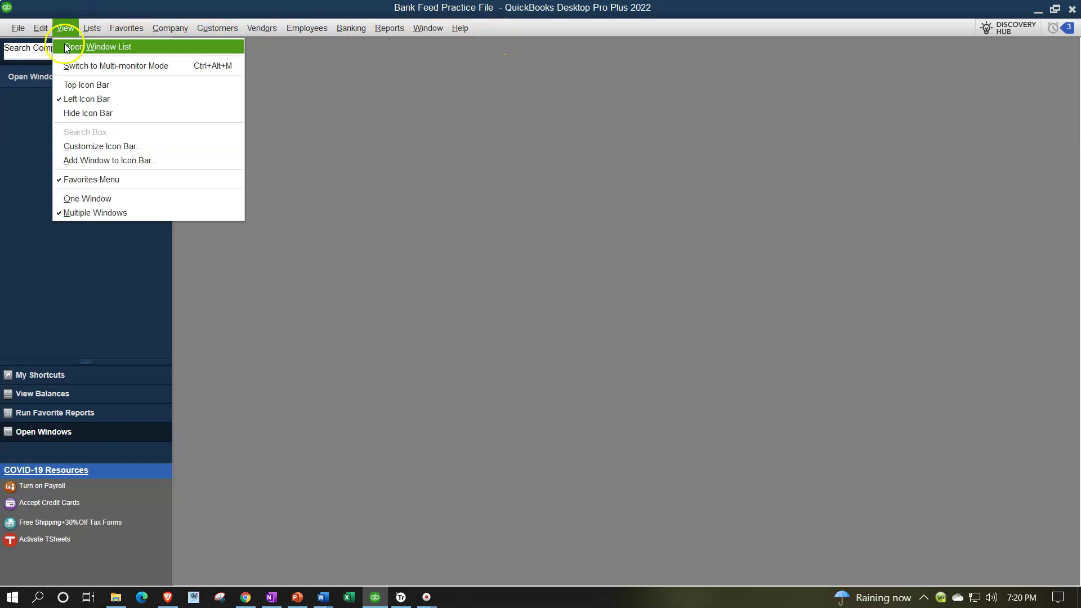
pyautogui.click(65, 47)
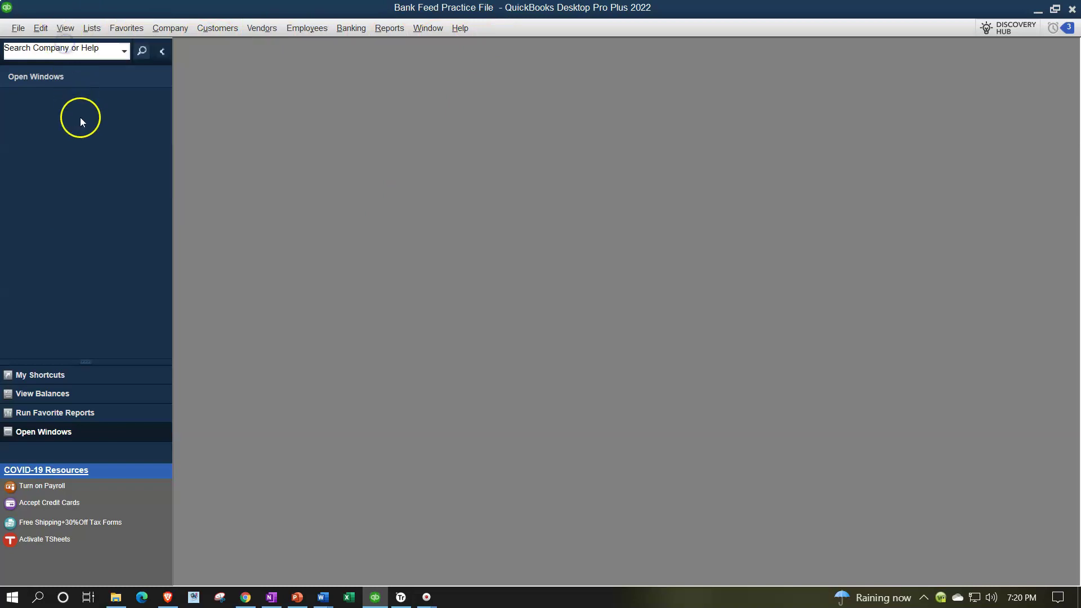
pyautogui.click(170, 27)
pyautogui.click(184, 49)
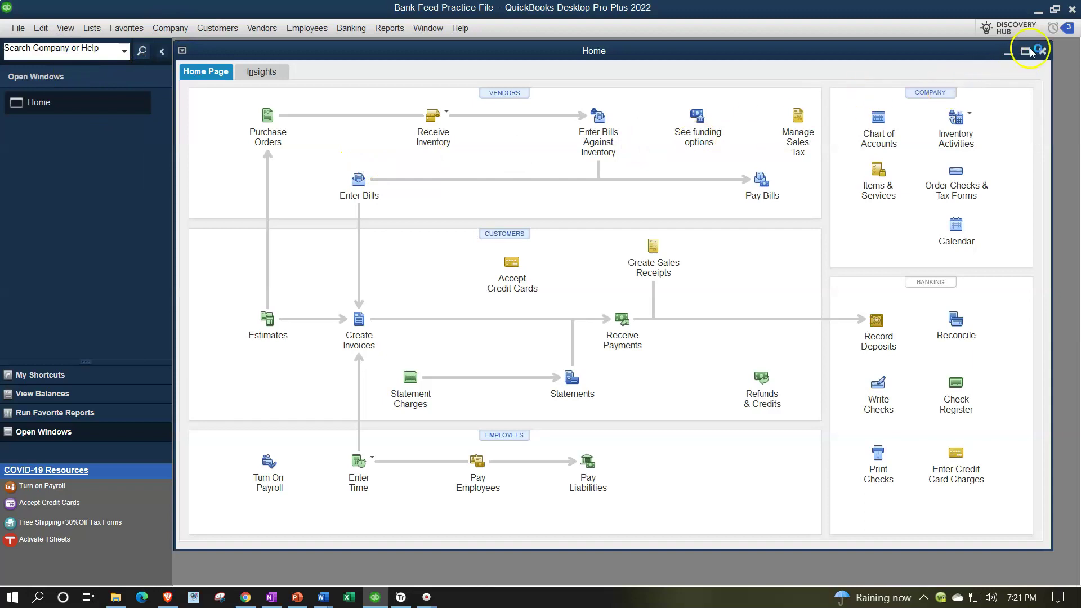
pyautogui.click(1026, 51)
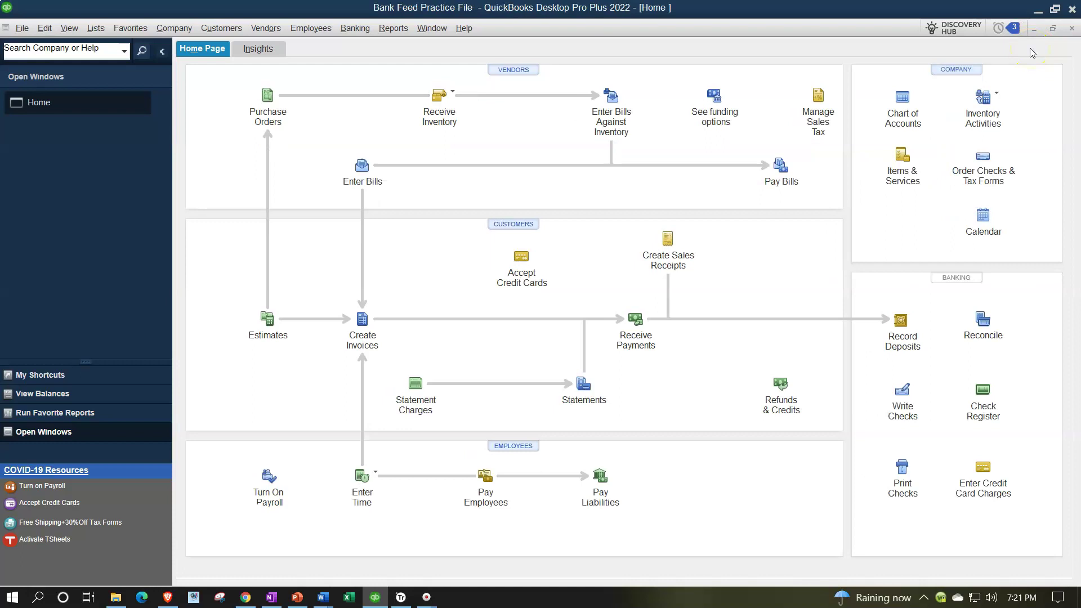
pyautogui.click(358, 28)
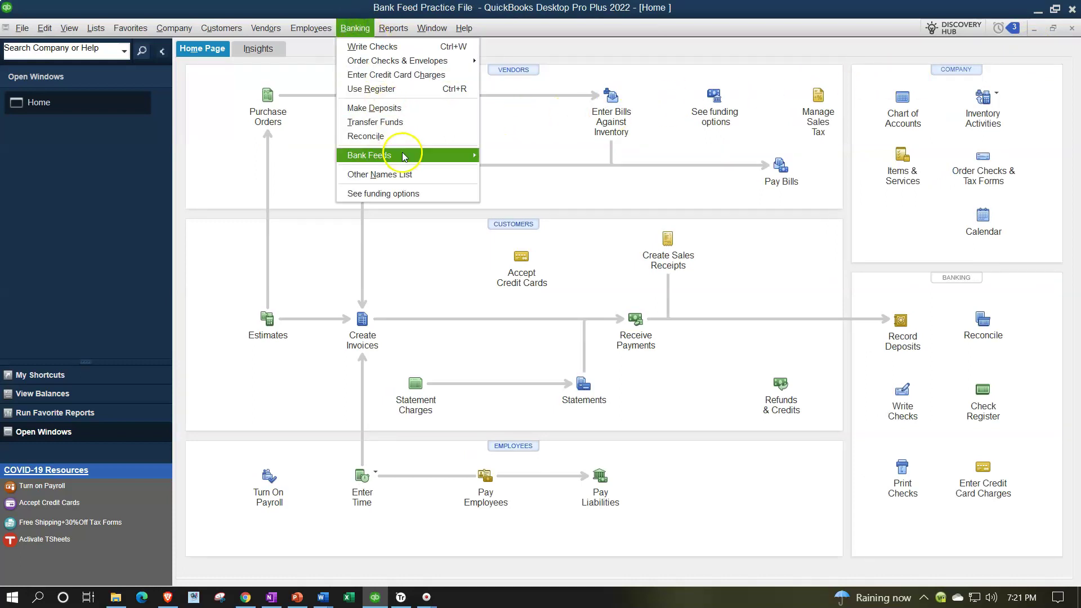
pyautogui.moveTo(403, 156)
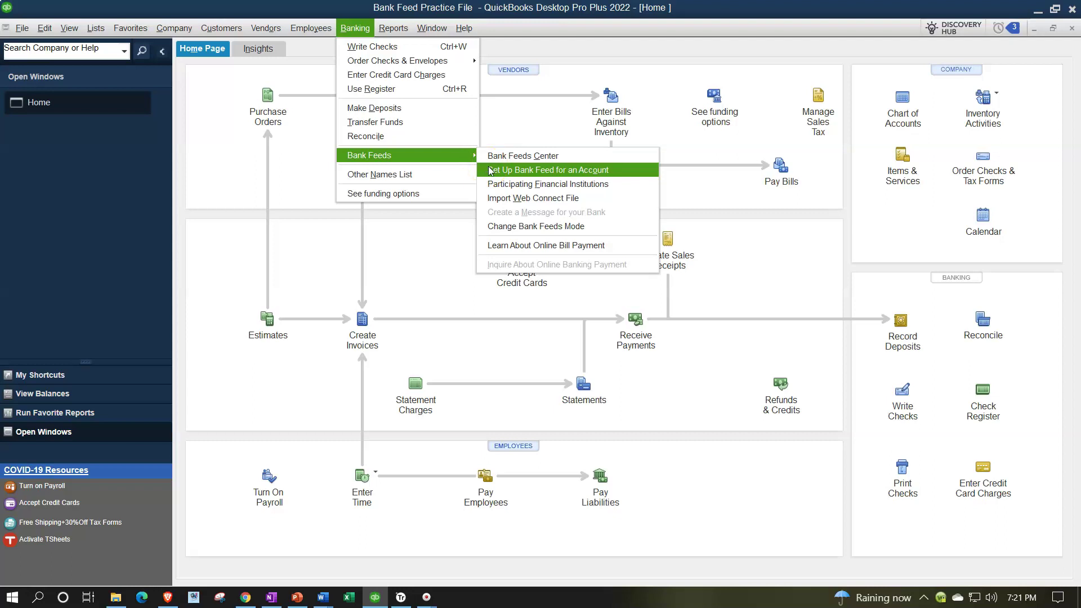
pyautogui.click(1038, 17)
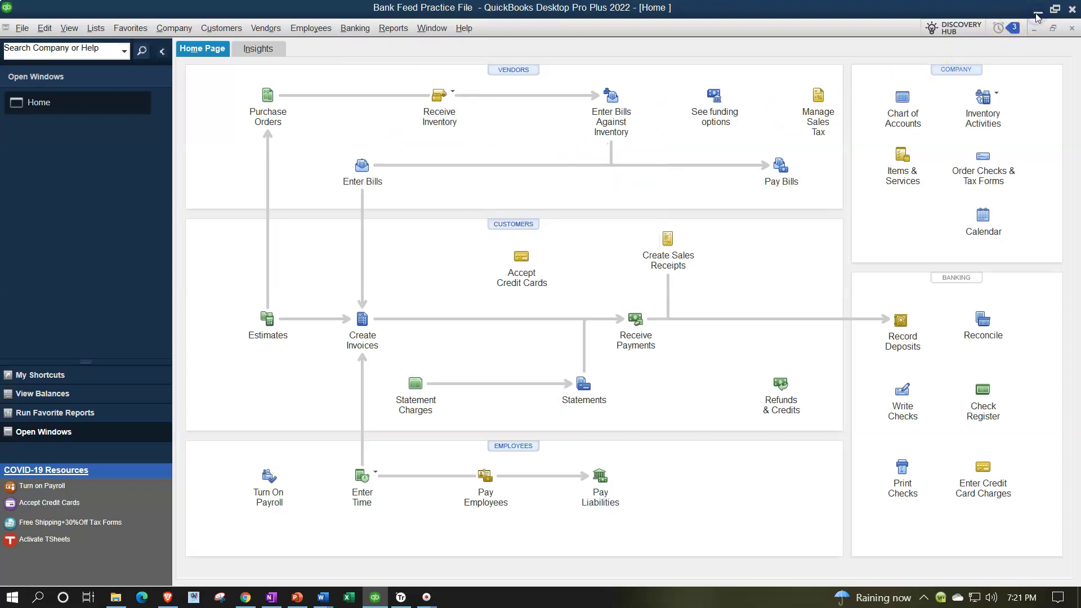
# - Minimize QuickBooks, view PayPal2.CSV in the Transactions converter, then minimize the converter
pyautogui.click(1036, 9)
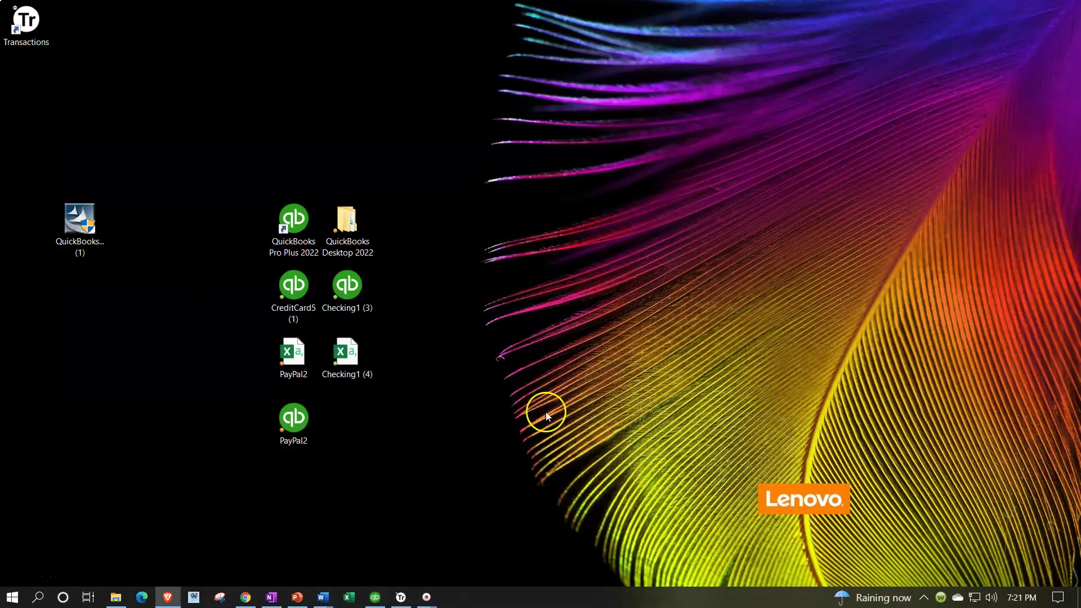
pyautogui.click(305, 363)
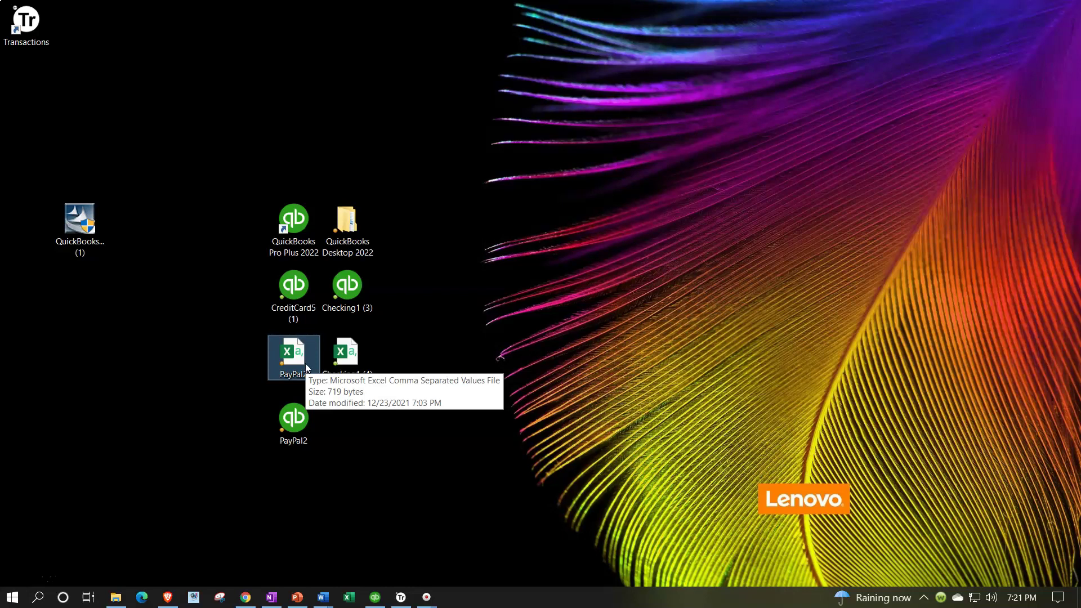
pyautogui.click(306, 319)
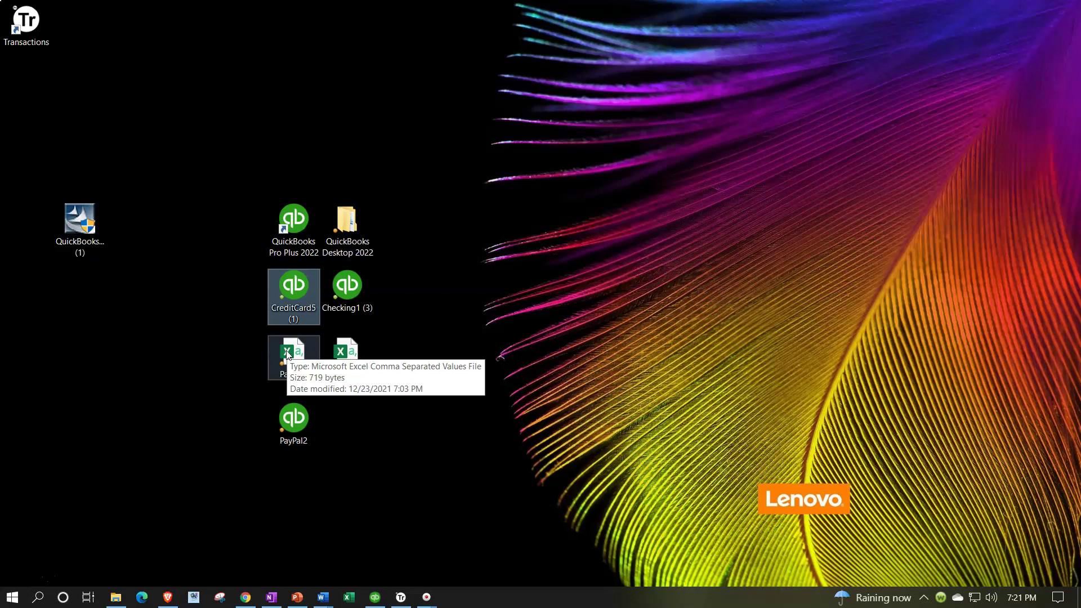
pyautogui.click(400, 599)
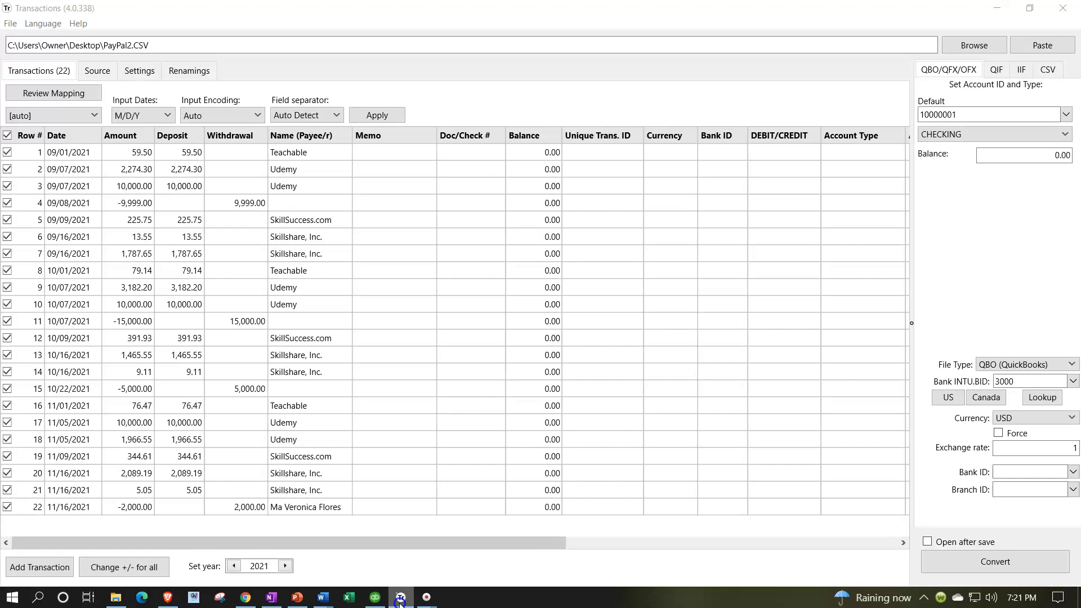
pyautogui.click(400, 601)
pyautogui.click(302, 369)
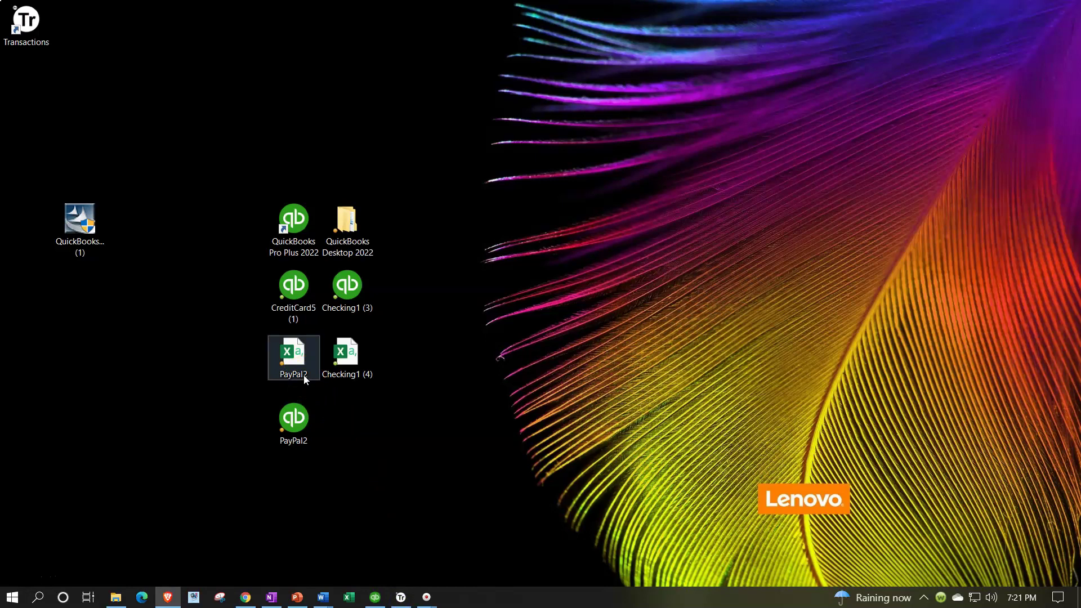
# - Clear the desktop selection and restore Chrome showing the ProperSoft Pricing page
pyautogui.click(319, 452)
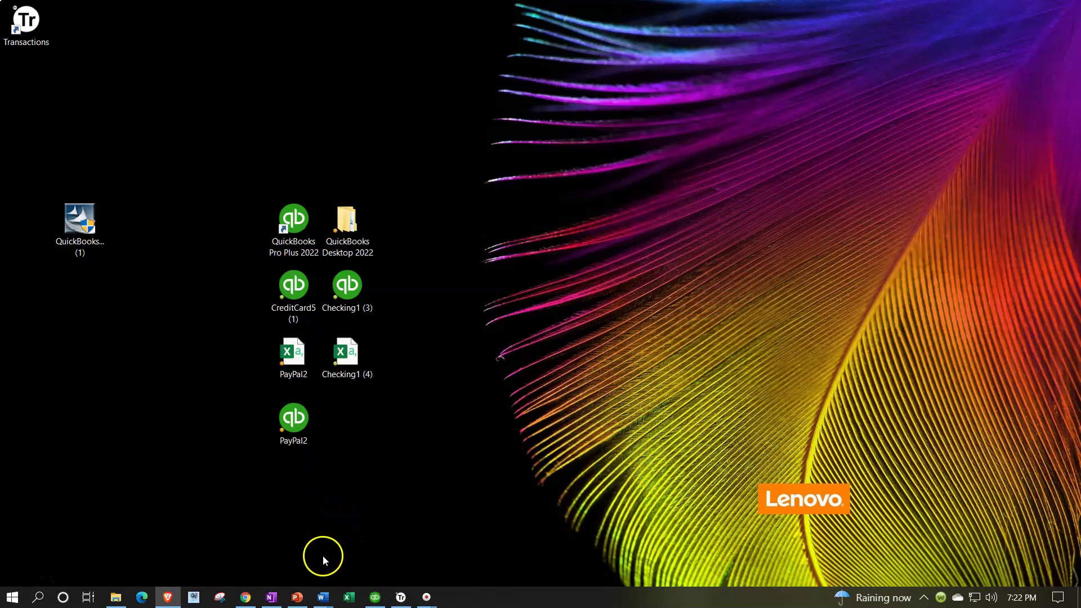
pyautogui.click(246, 597)
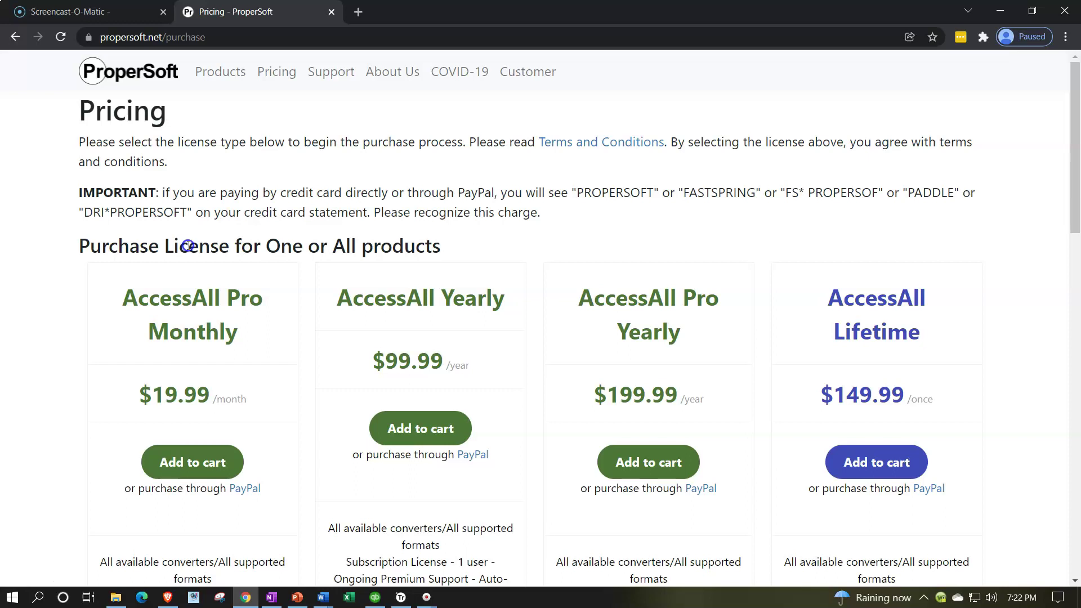
# - Review the ProperSoft license prices and support terms, then minimize Chrome
pyautogui.scroll(-10, 187, 246)
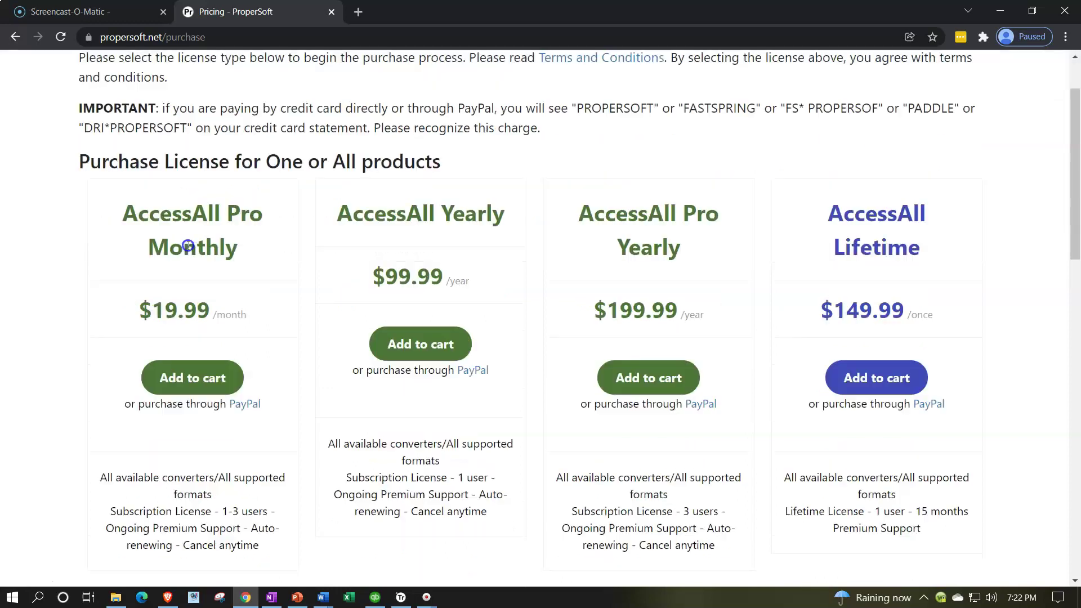
pyautogui.scroll(-3, 188, 247)
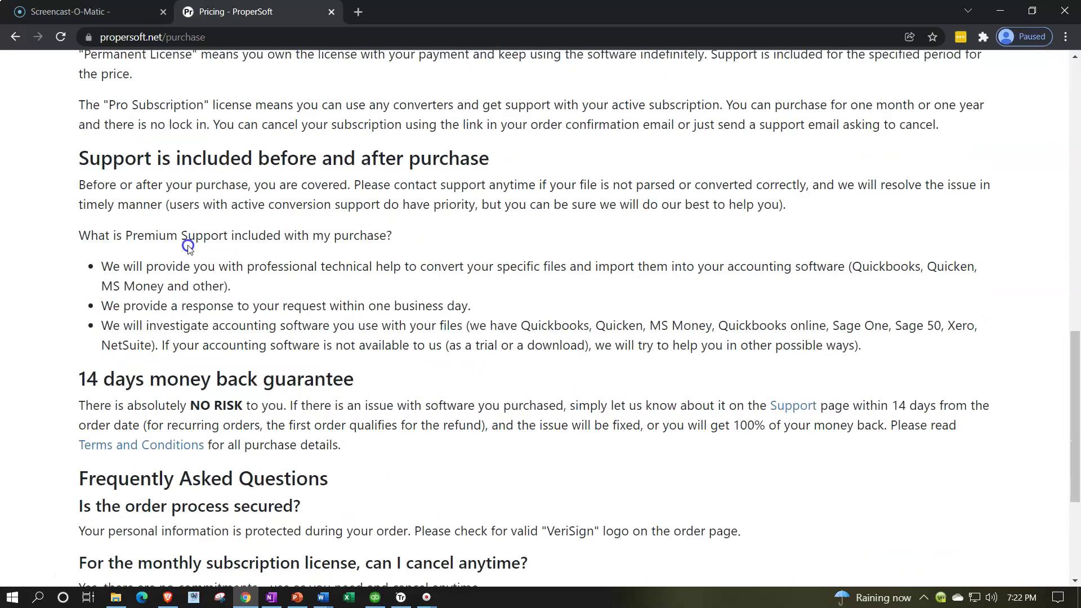
pyautogui.scroll(15, 188, 246)
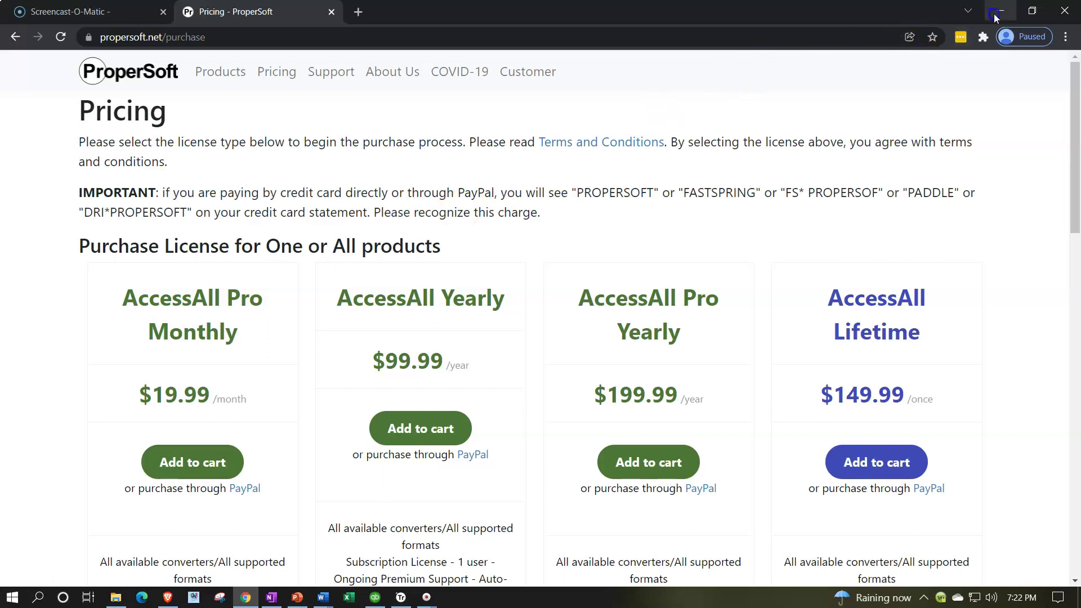
pyautogui.click(996, 13)
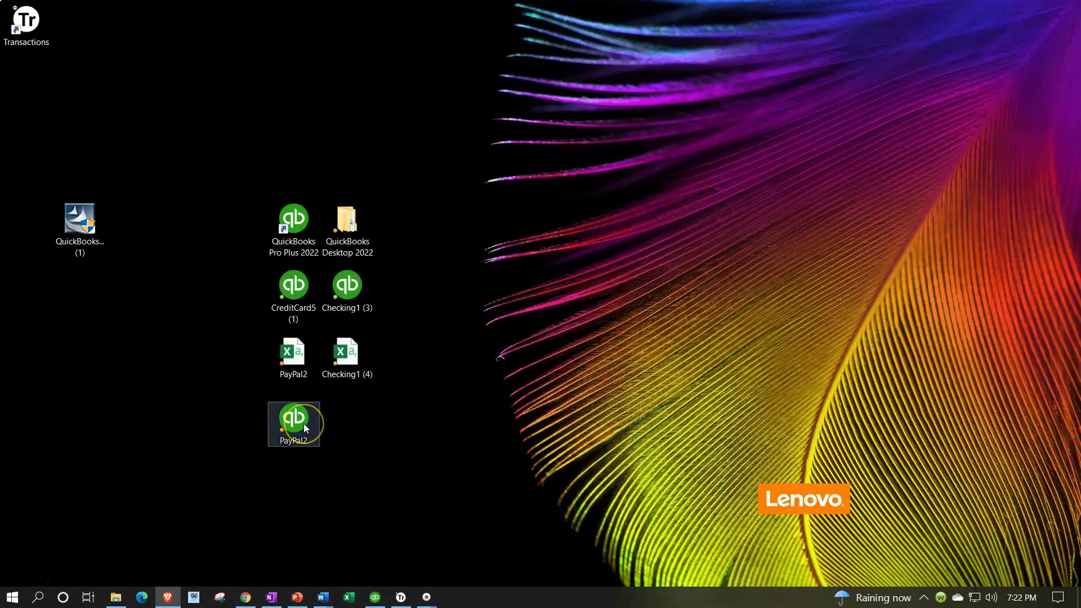
# - Restore QuickBooks to the Bank Feed Practice File Home page from the taskbar
pyautogui.click(375, 598)
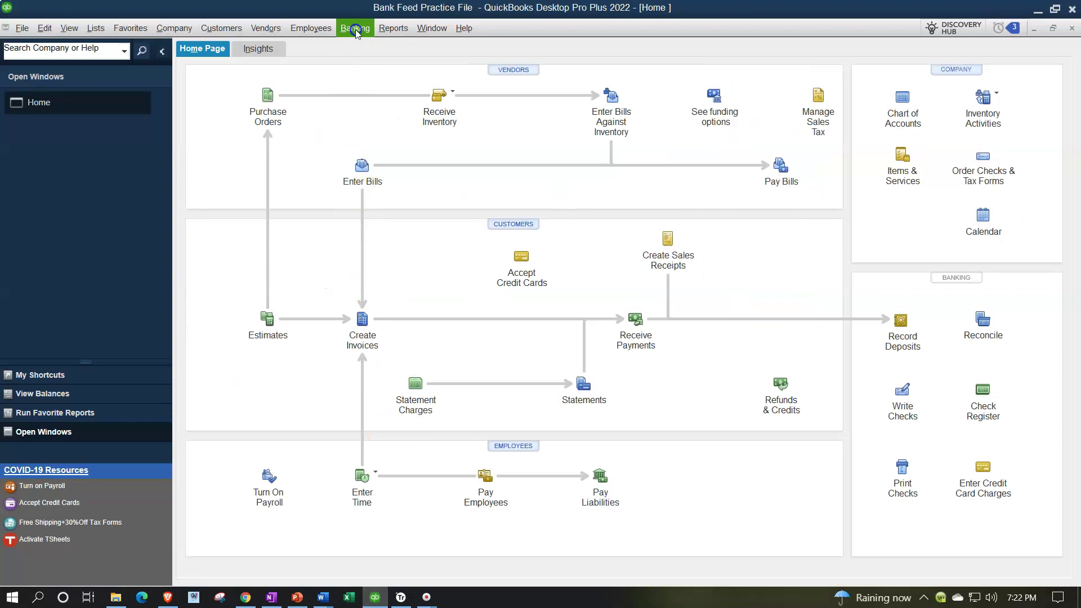
# - Exit QuickBooks, confirming Yes, and select the PayPal2 web connect file on the desktop
pyautogui.click(356, 29)
pyautogui.moveTo(392, 156)
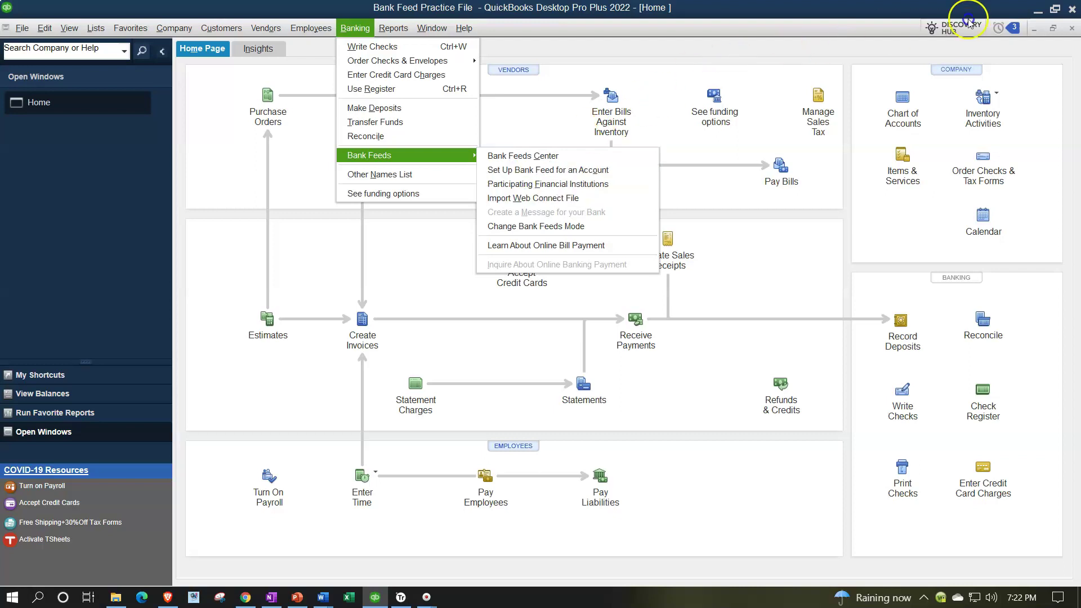
pyautogui.click(1073, 11)
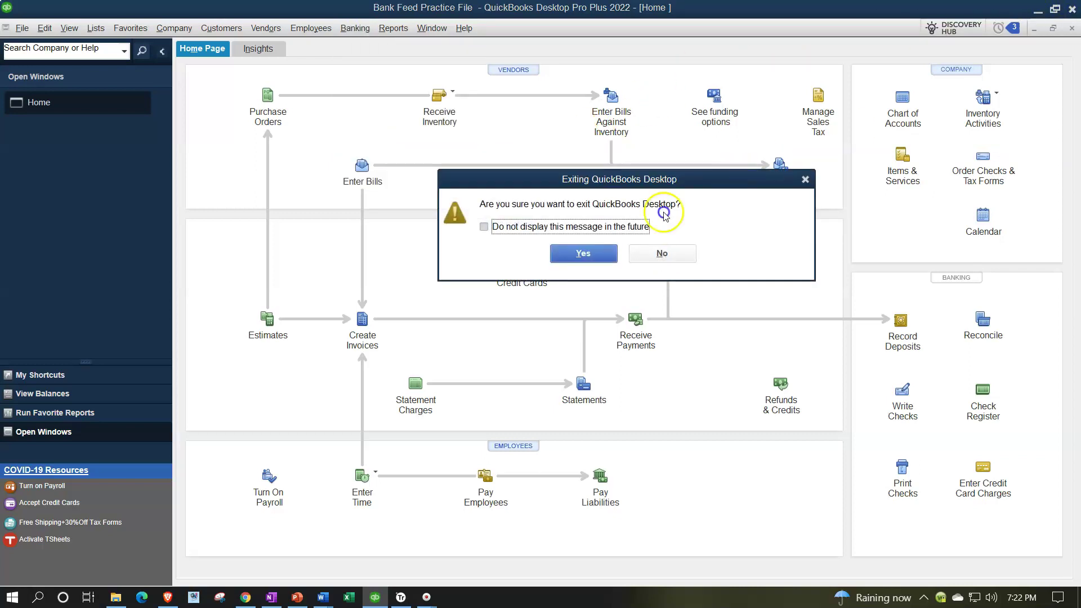
pyautogui.click(600, 256)
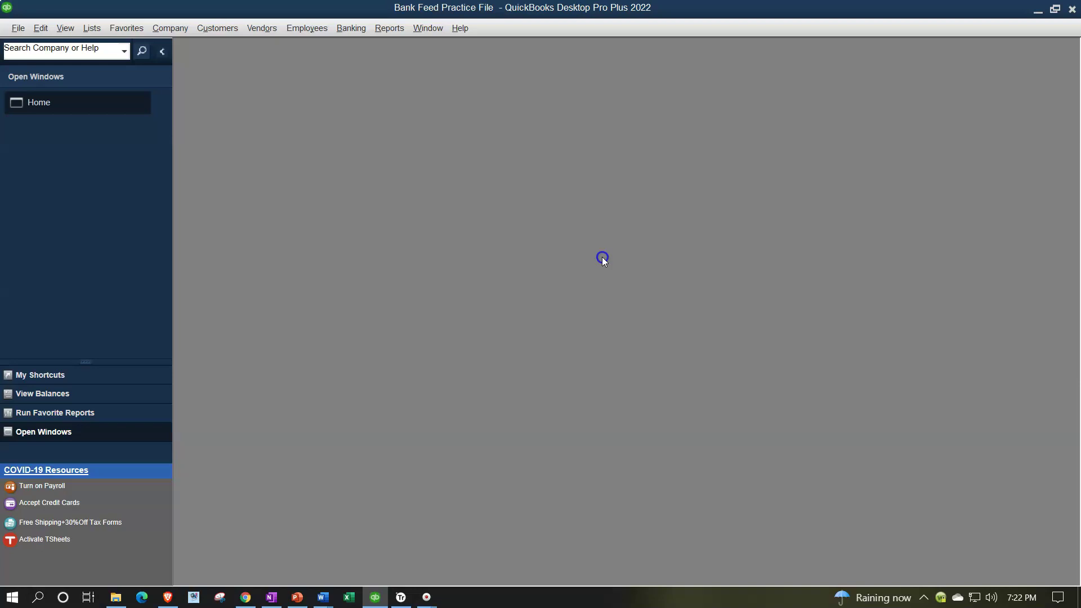
pyautogui.click(309, 427)
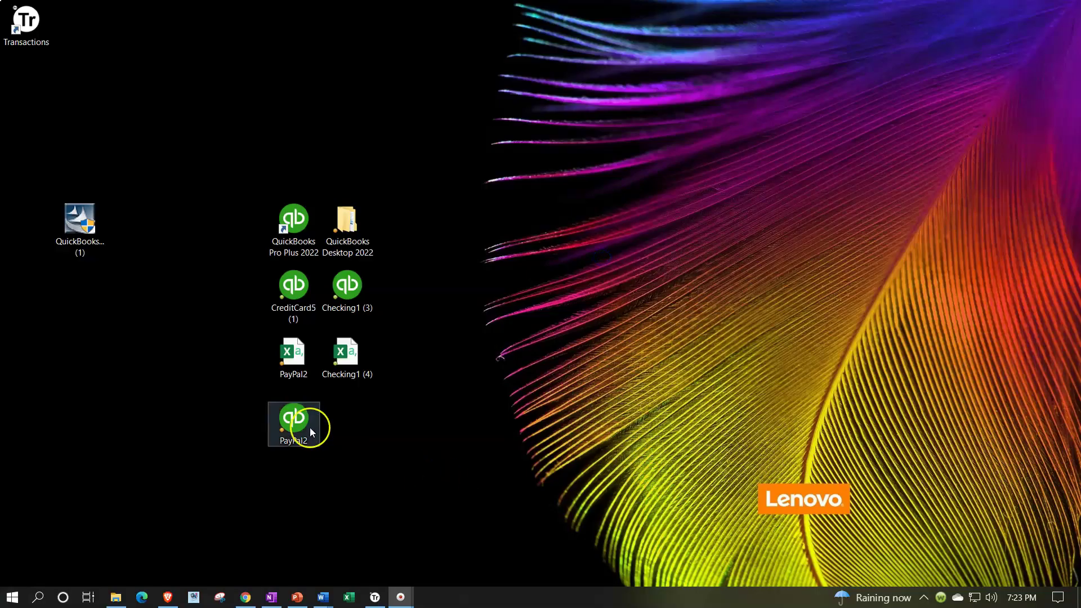
# - Open the PayPal2 QBO web connect file in QuickBooks
pyautogui.doubleClick(310, 428)
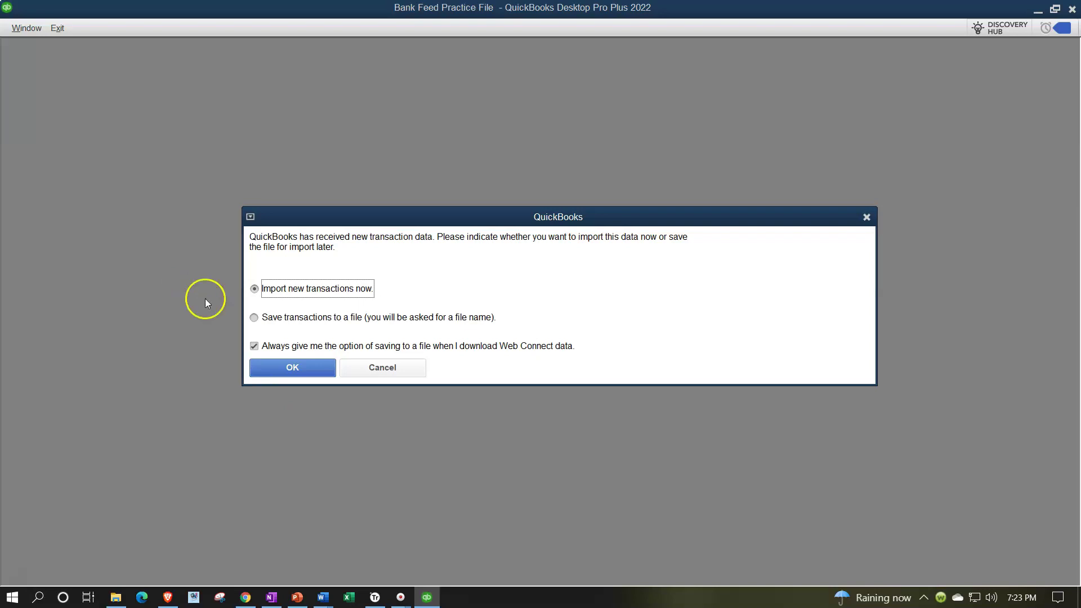
# - Accept 'Import new transactions now' for the downloaded PayPal2 data
pyautogui.click(276, 365)
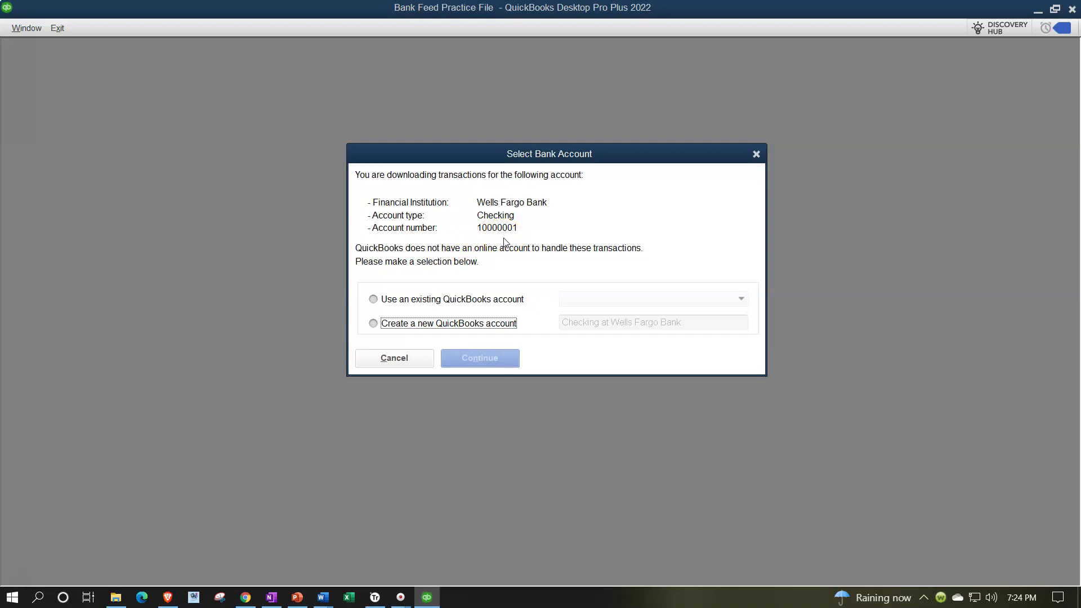
# - Create a new QuickBooks account named 'PayPal' for the download and continue
pyautogui.click(373, 324)
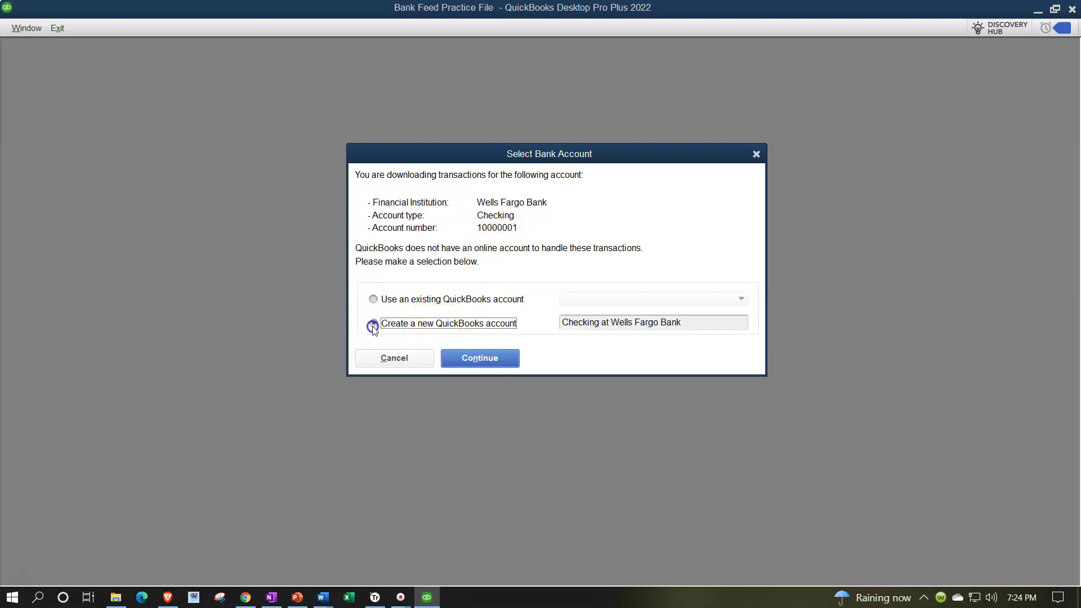
pyautogui.click(715, 323)
pyautogui.press('BackSpace')
pyautogui.press('BackSpace')
pyautogui.press('BackSpace')
pyautogui.press('BackSpace')
pyautogui.press('BackSpace')
pyautogui.press('BackSpace')
pyautogui.press('BackSpace')
pyautogui.press('BackSpace')
pyautogui.press('BackSpace')
pyautogui.press('BackSpace')
pyautogui.press('BackSpace')
pyautogui.press('BackSpace')
pyautogui.press('BackSpace')
pyautogui.press('BackSpace')
pyautogui.press('BackSpace')
pyautogui.press('BackSpace')
pyautogui.press('BackSpace')
pyautogui.press('BackSpace')
pyautogui.press('BackSpace')
pyautogui.press('BackSpace')
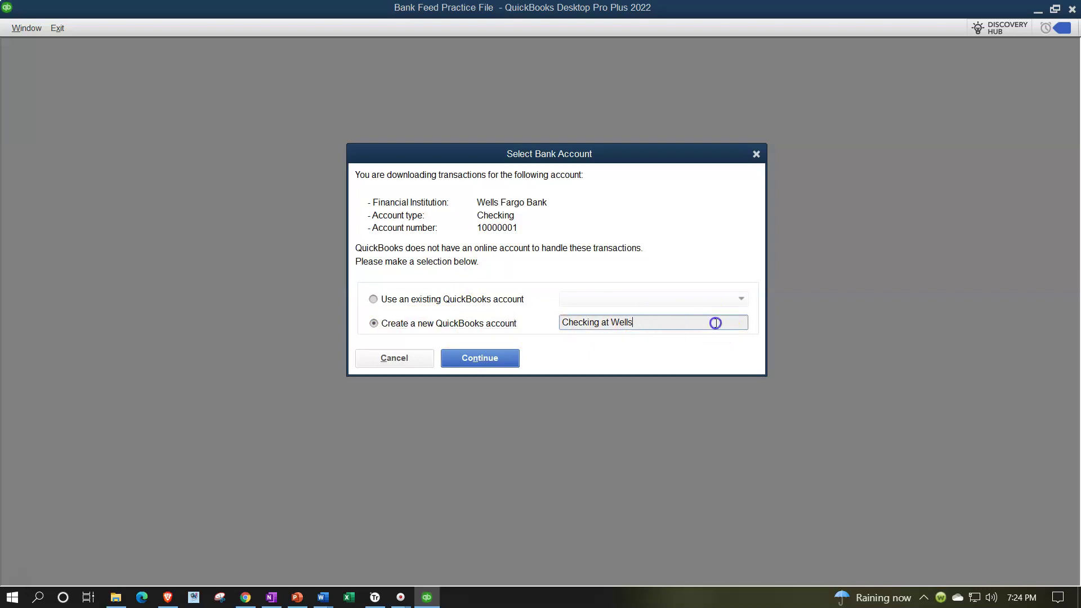
pyautogui.write('PayPal')
pyautogui.click(485, 358)
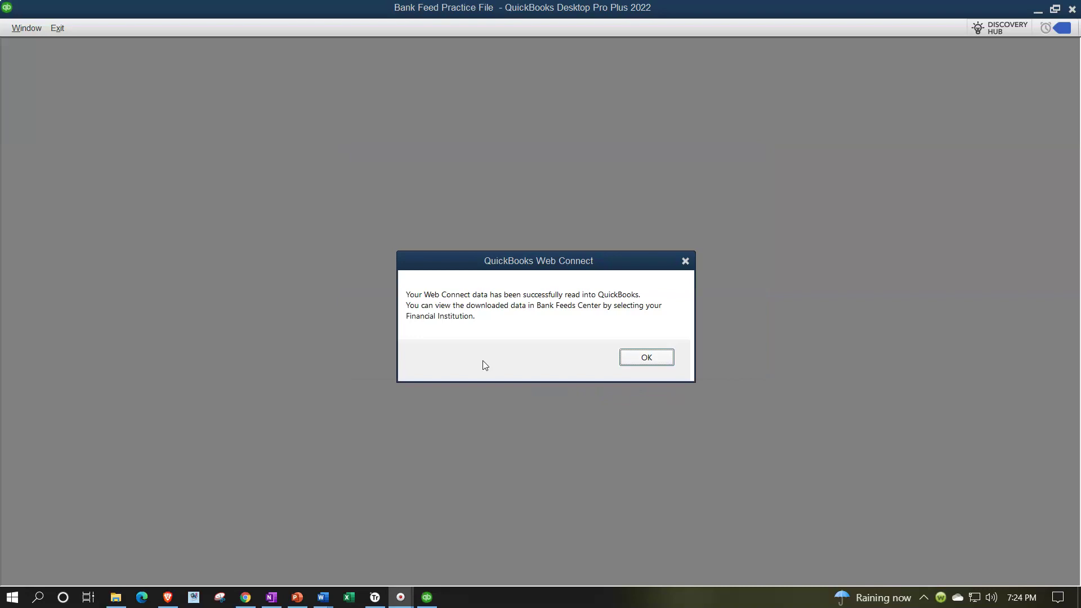
# - Acknowledge the Web Connect success message to open Bank Feeds for Wells Fargo Bank
pyautogui.click(629, 361)
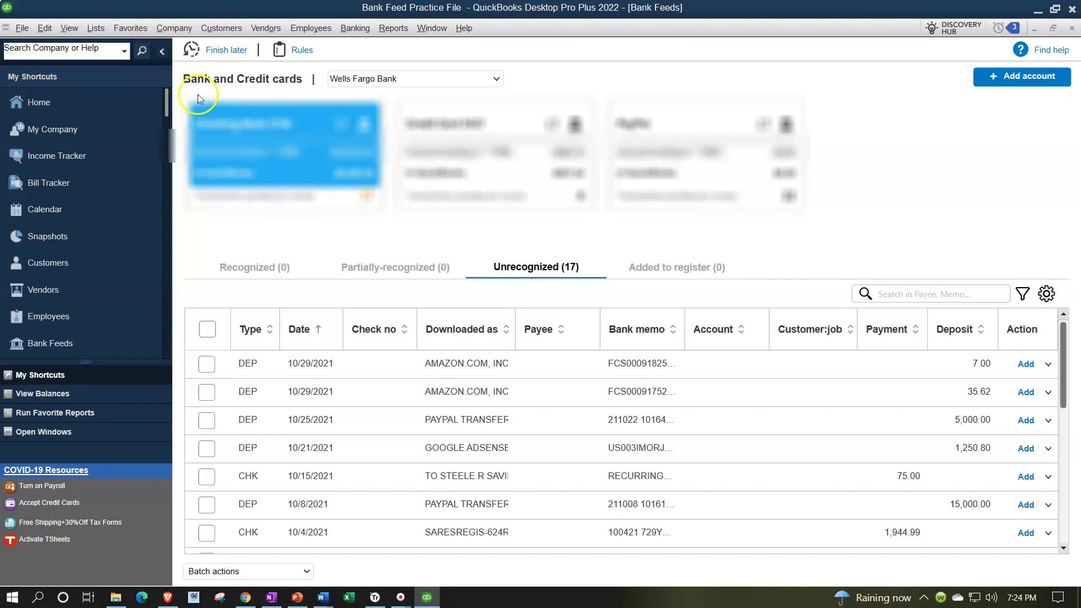
pyautogui.click(163, 51)
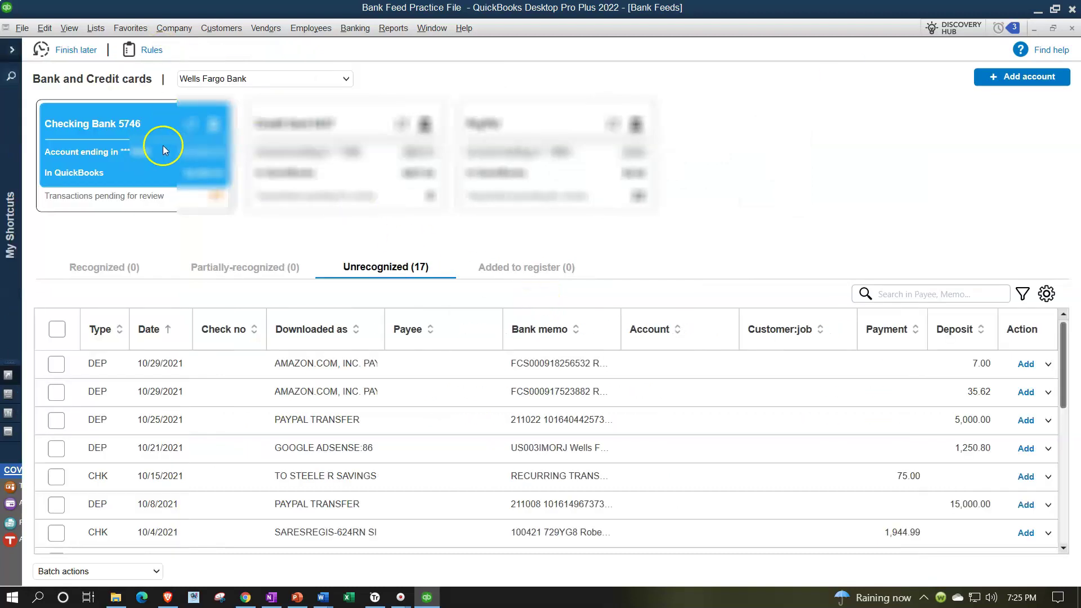
pyautogui.click(346, 80)
pyautogui.click(347, 79)
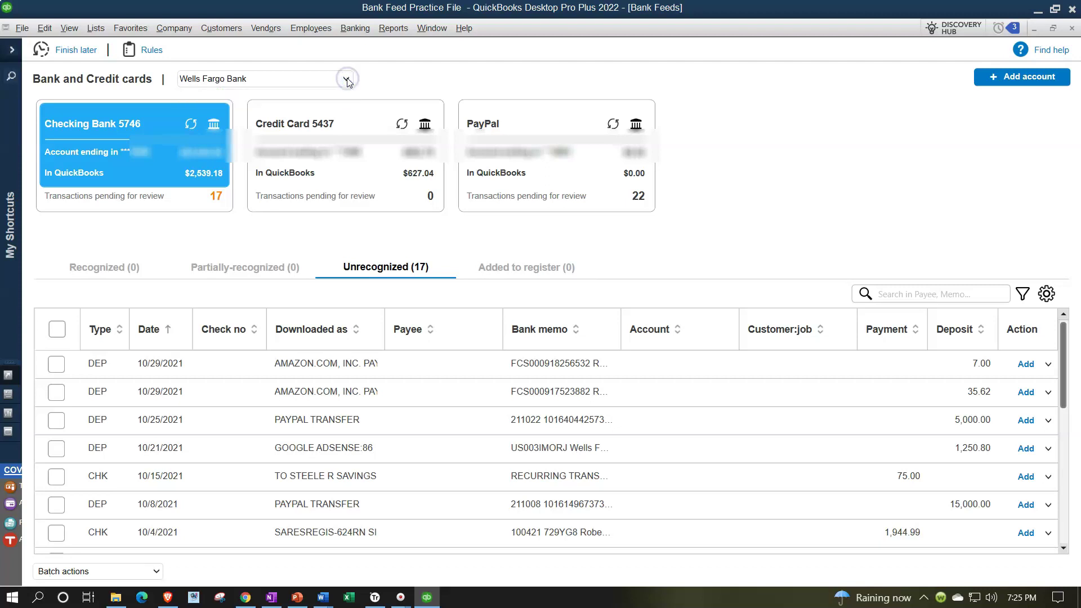
pyautogui.click(286, 156)
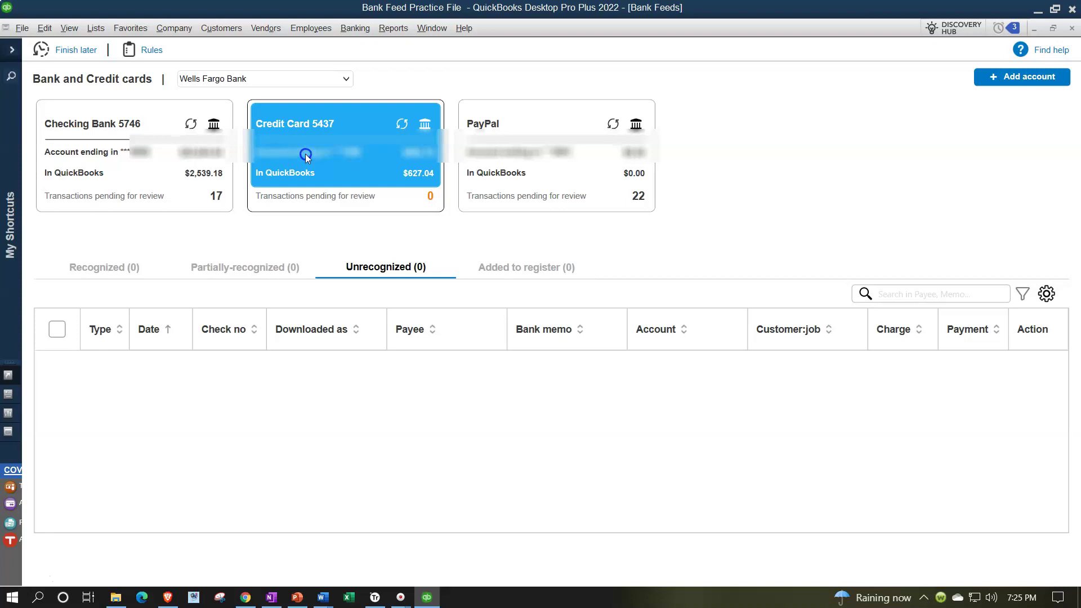
# - Select the PayPal account and scroll through its 22 unrecognized transactions, mostly assigned to Sales
pyautogui.click(481, 150)
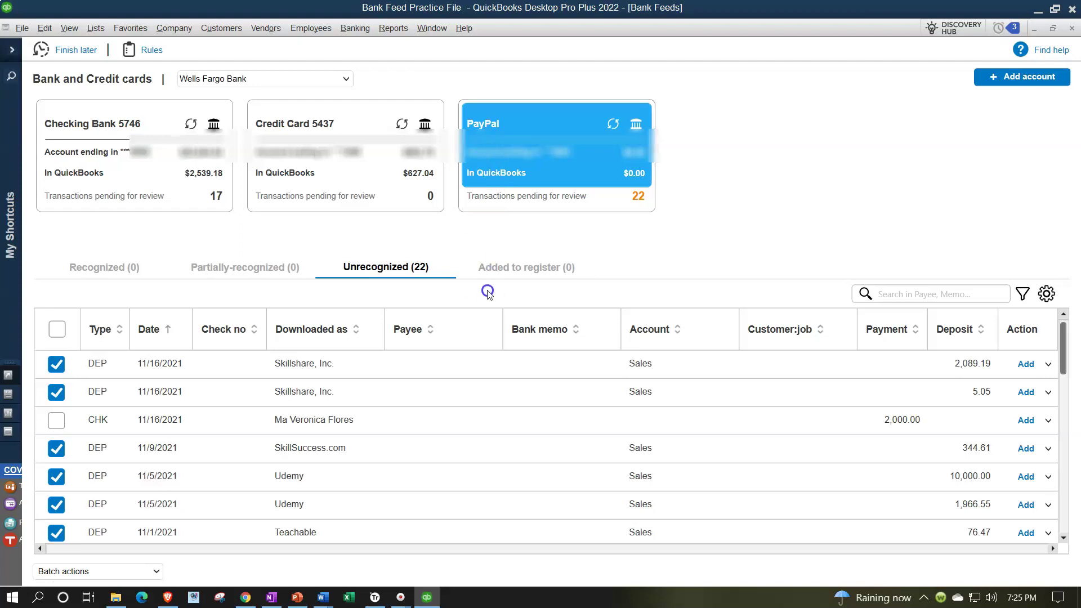
pyautogui.scroll(-1, 499, 389)
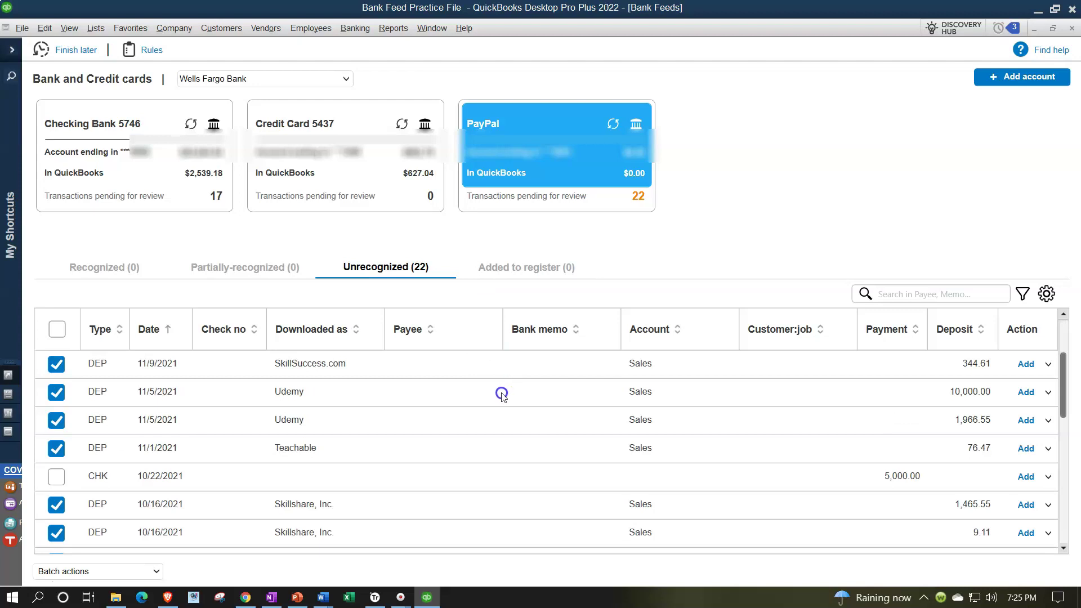
pyautogui.scroll(-1, 517, 448)
pyautogui.scroll(-2, 518, 451)
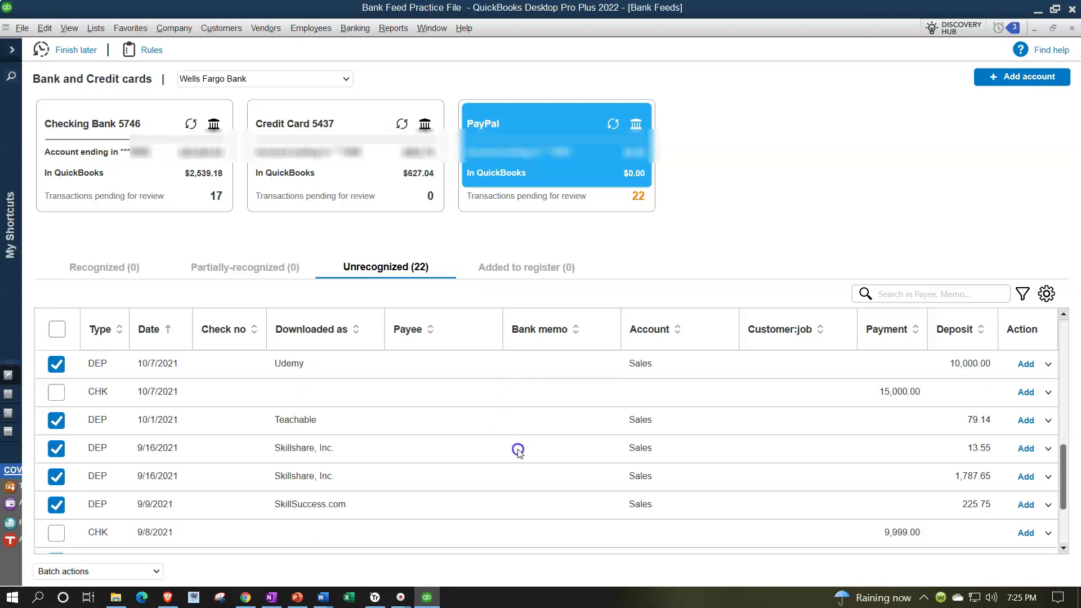